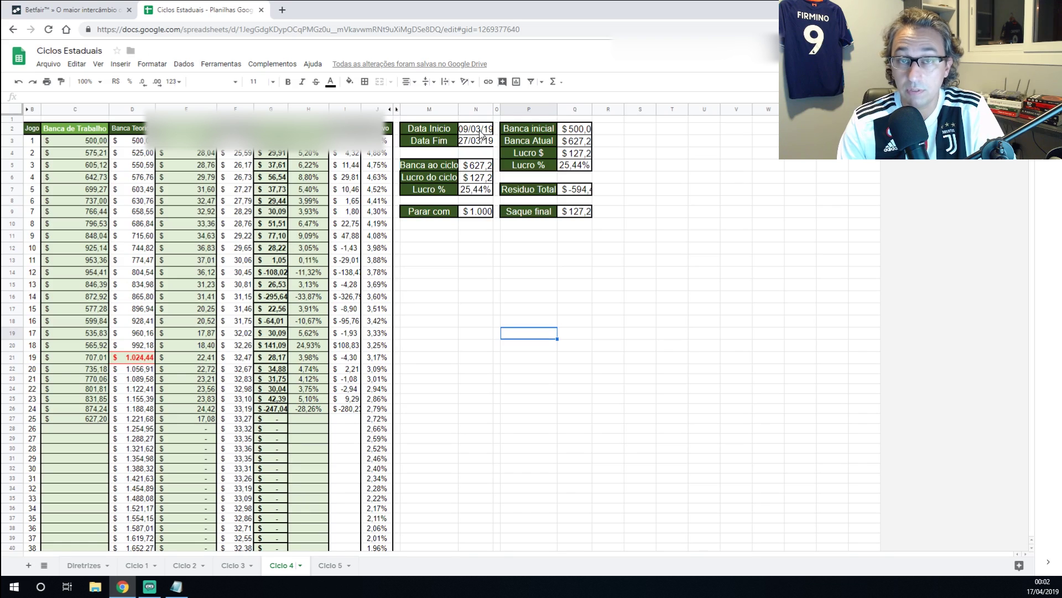
Step: Switch to the Betfair site and open the account's betting profit and loss report, Lucros e perdas das apostas
{"action": "left_click", "coordinate": [80, 13]}
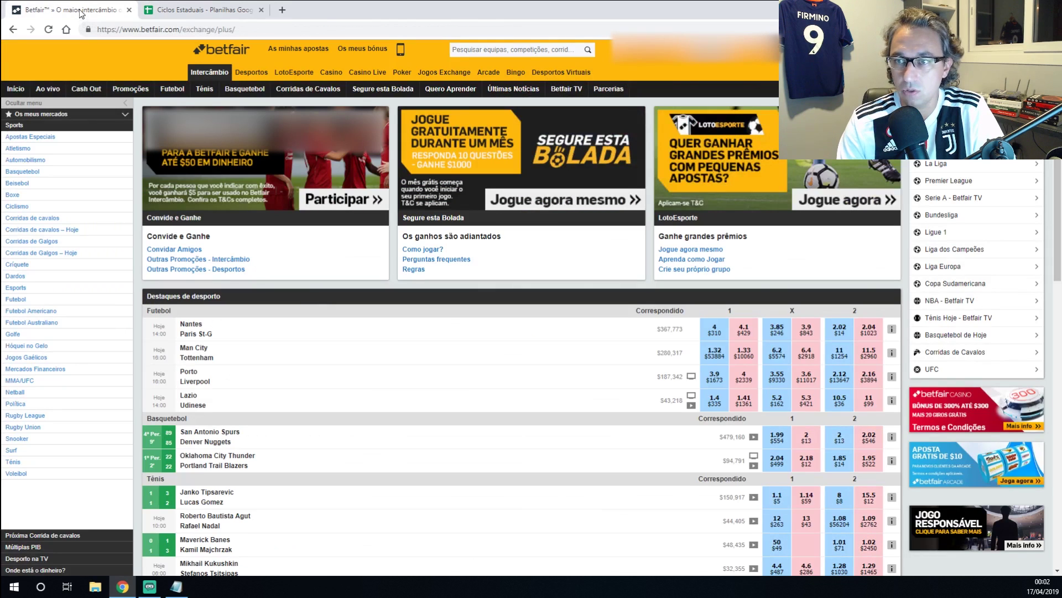
{"action": "left_click", "coordinate": [653, 49]}
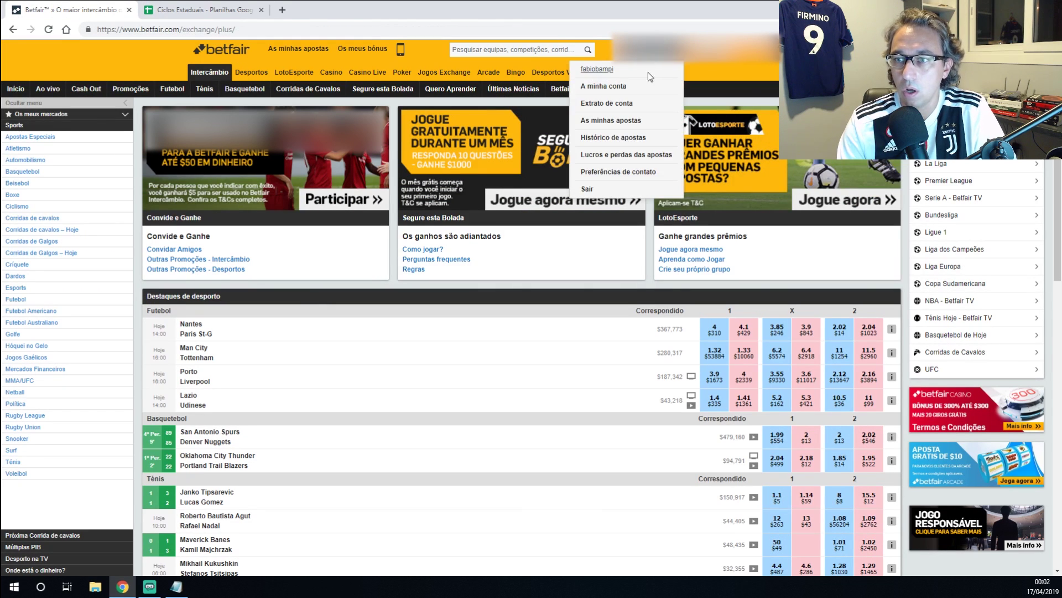
{"action": "left_click", "coordinate": [658, 155]}
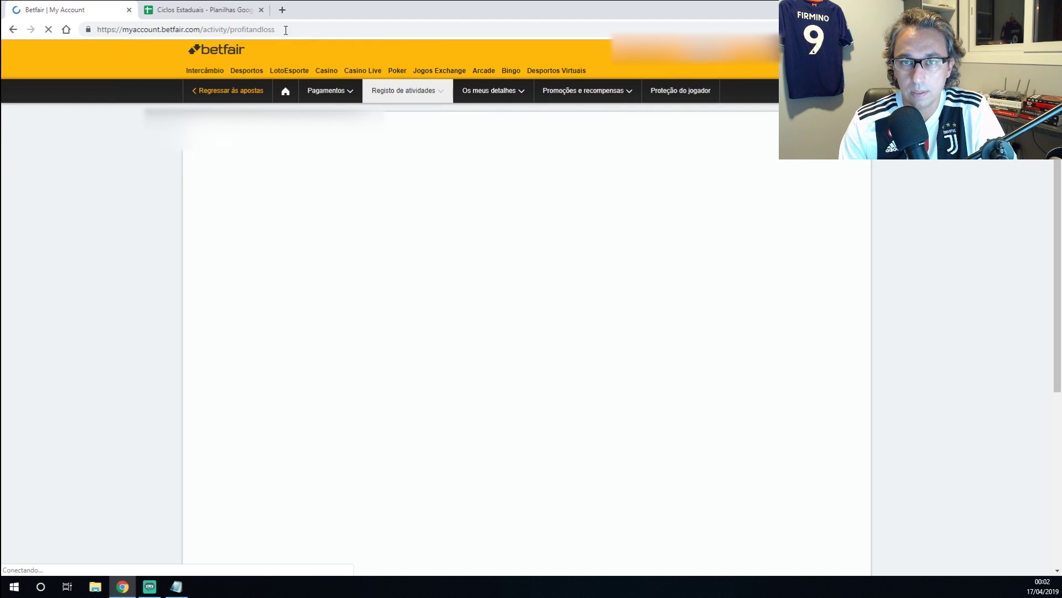
Step: Check the Ciclo 4 dates in the spreadsheet and set the month of the Betfair report's start date to 03
{"action": "left_click", "coordinate": [199, 10]}
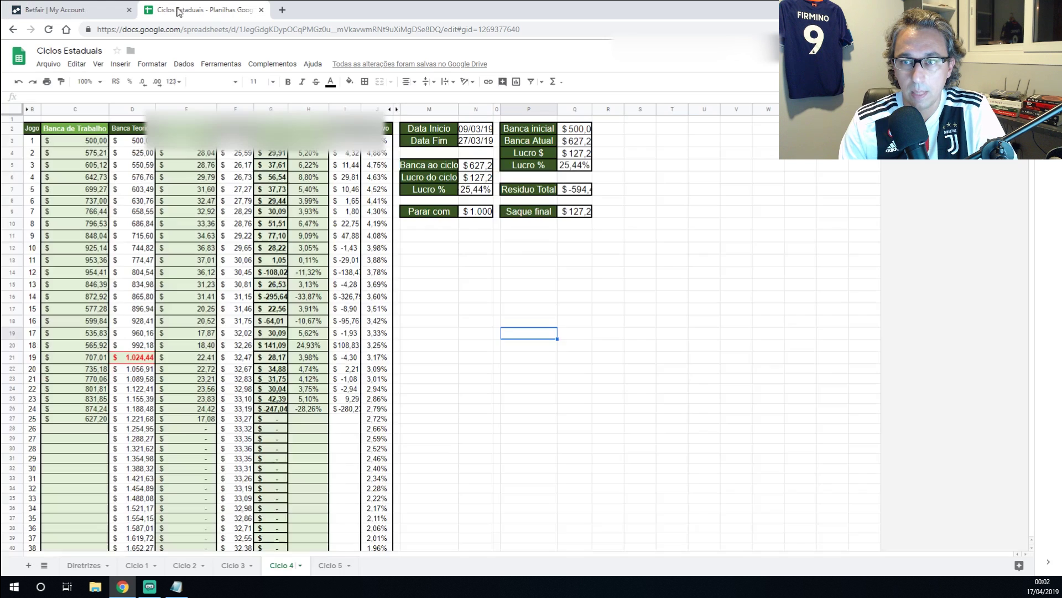
{"action": "left_click", "coordinate": [84, 10]}
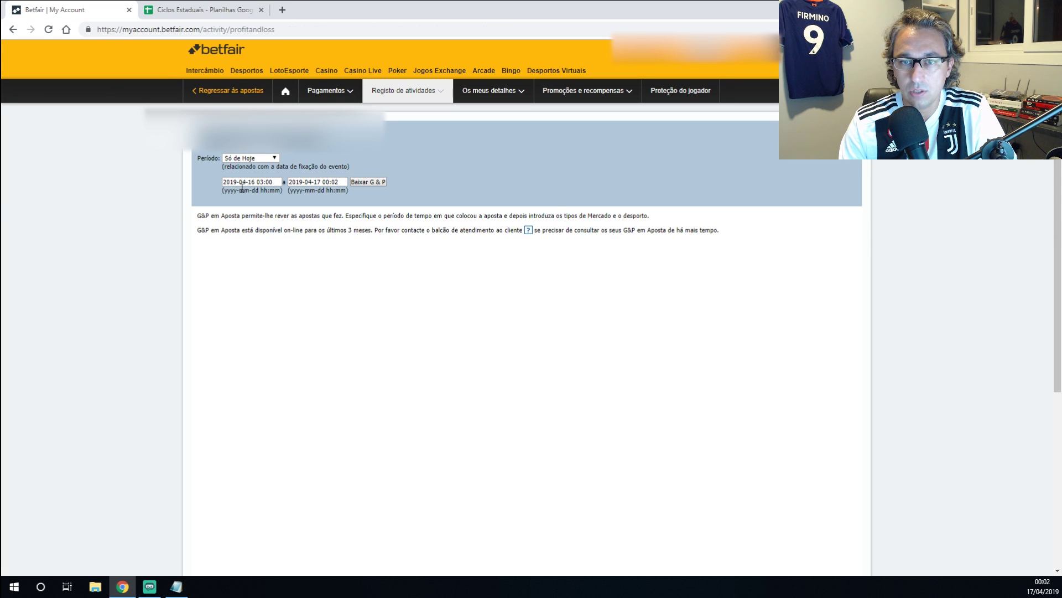
{"action": "left_click_drag", "start_coordinate": [241, 183], "coordinate": [246, 182]}
{"action": "type", "text": "3"}
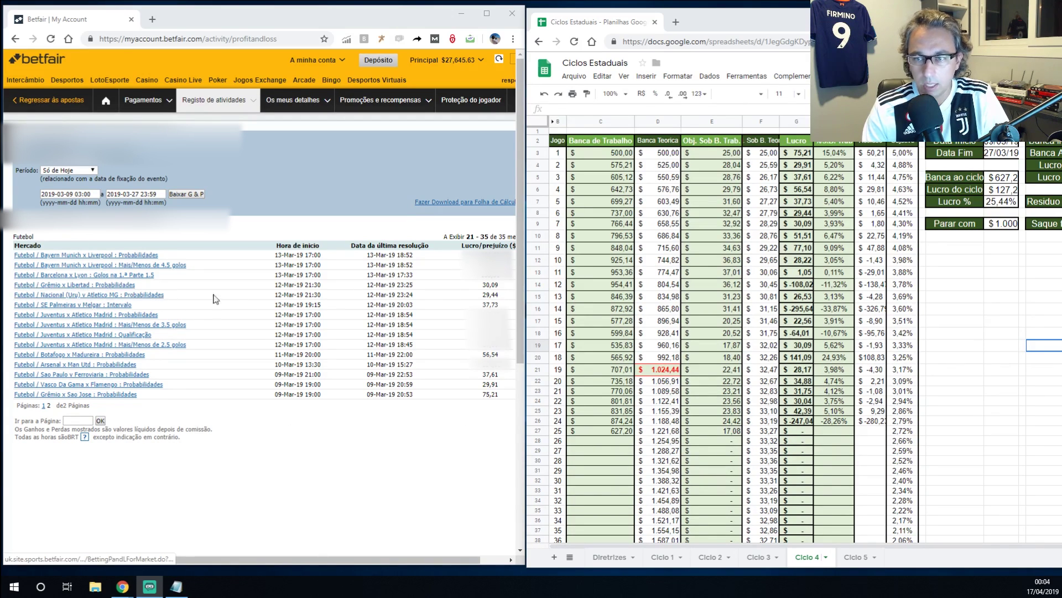
Step: Compare the Lucro entries of games 7 and 8 with the Betfair results, continuing on page 1 of the report
{"action": "left_click", "coordinate": [802, 224]}
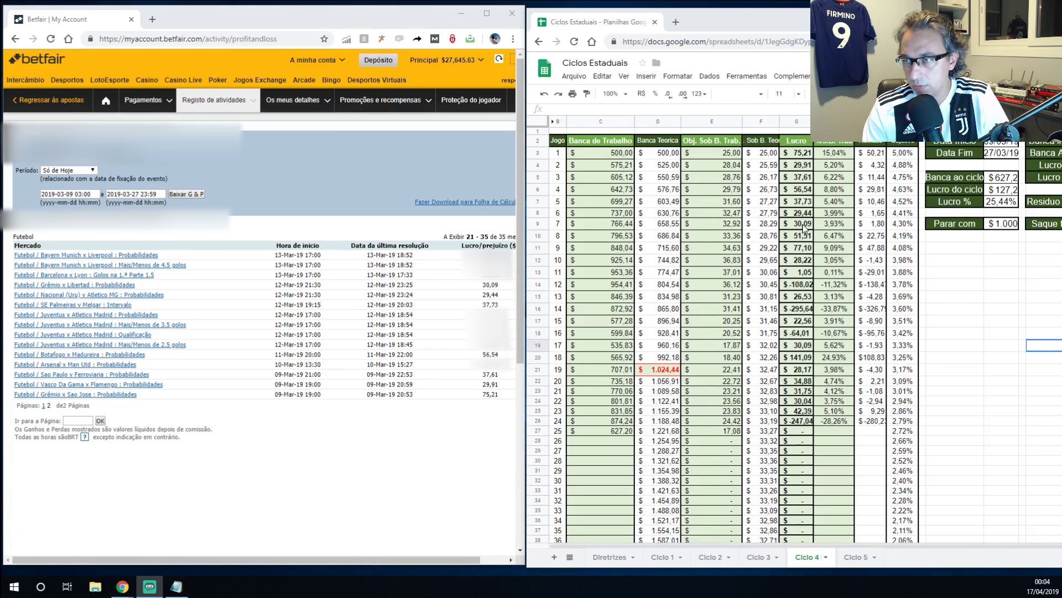
{"action": "left_click", "coordinate": [42, 406]}
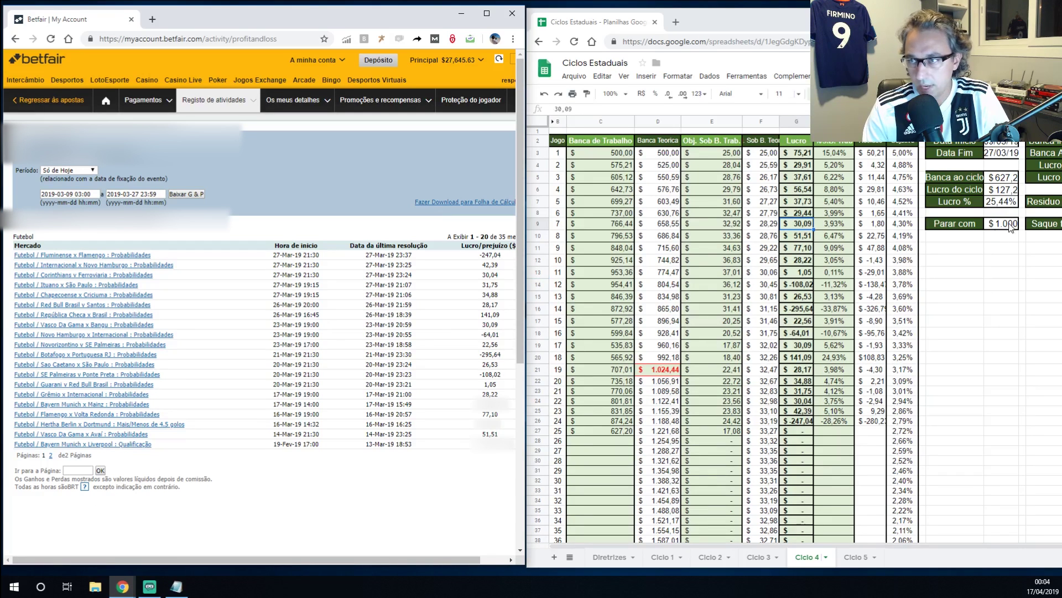
{"action": "left_click", "coordinate": [802, 237]}
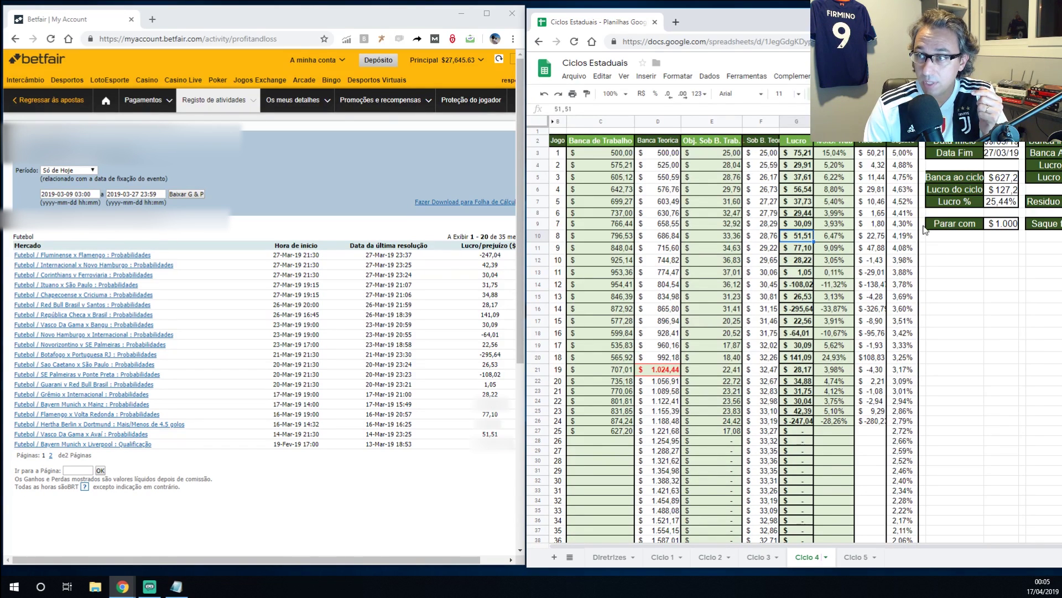
Step: Examine the Objetivo percentages for games 3 to 18 and the Banca de Trabalho values for games 4 to 16
{"action": "left_click_drag", "start_coordinate": [902, 178], "coordinate": [904, 363]}
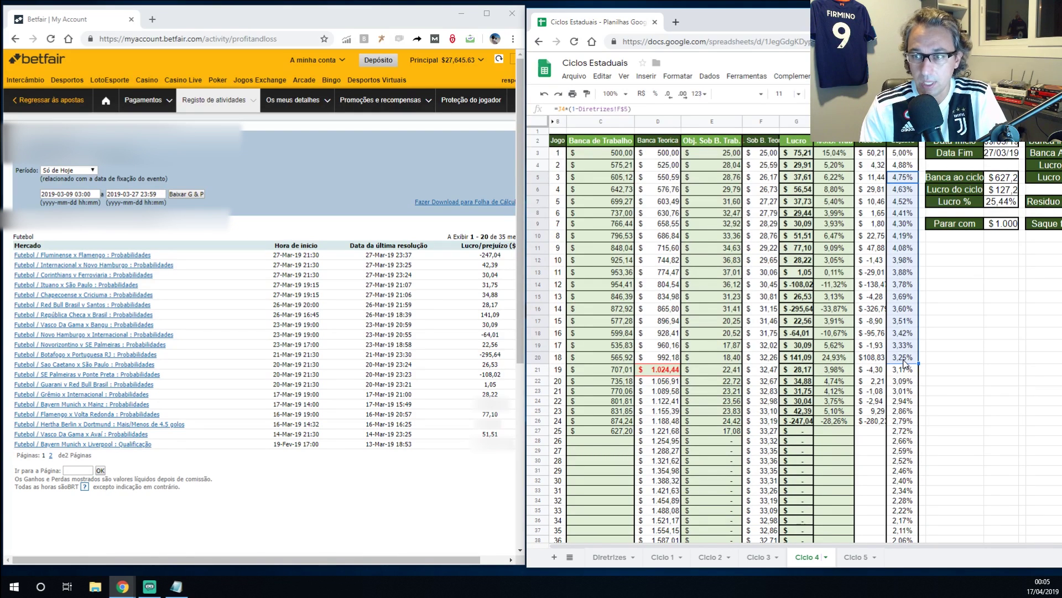
{"action": "left_click", "coordinate": [622, 190]}
{"action": "left_click_drag", "start_coordinate": [622, 191], "coordinate": [609, 338]}
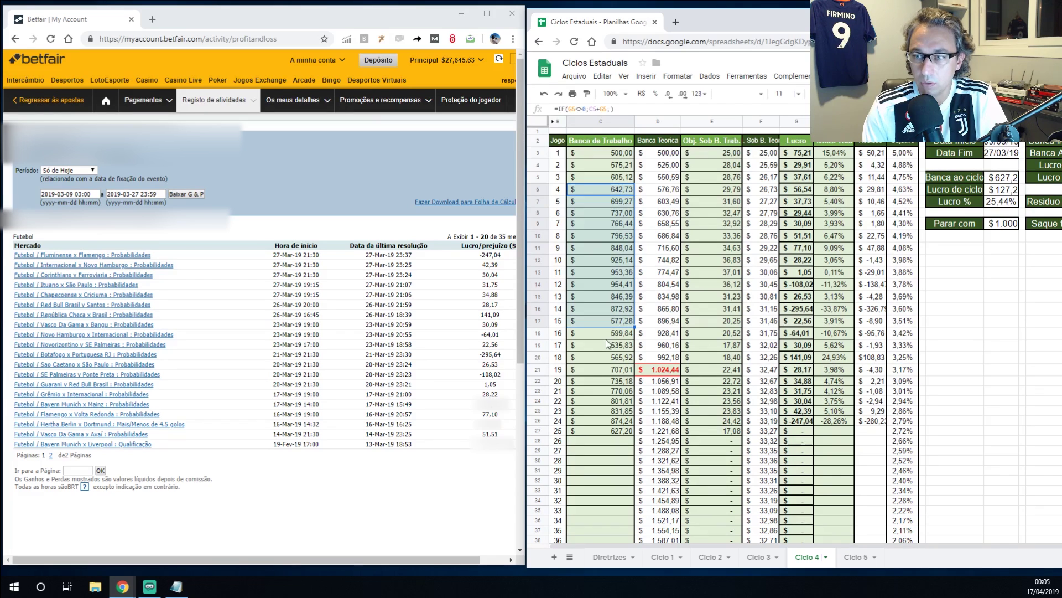
{"action": "left_click", "coordinate": [609, 338]}
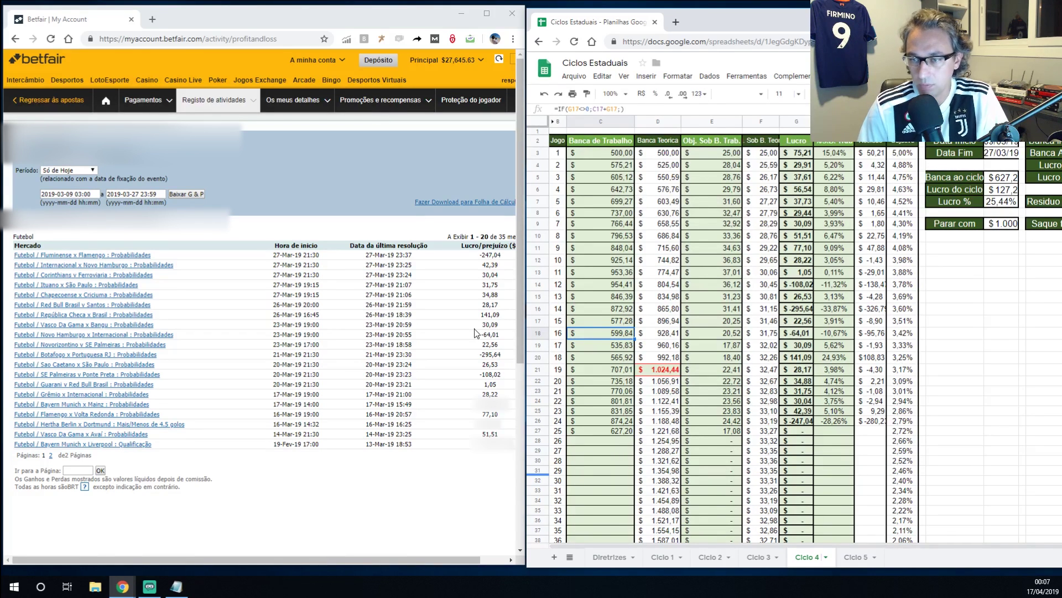
Step: Inspect the losses of games 14 and 24 in Lucro and the Banca de Trabalho at games 12 and 25
{"action": "left_click", "coordinate": [626, 286]}
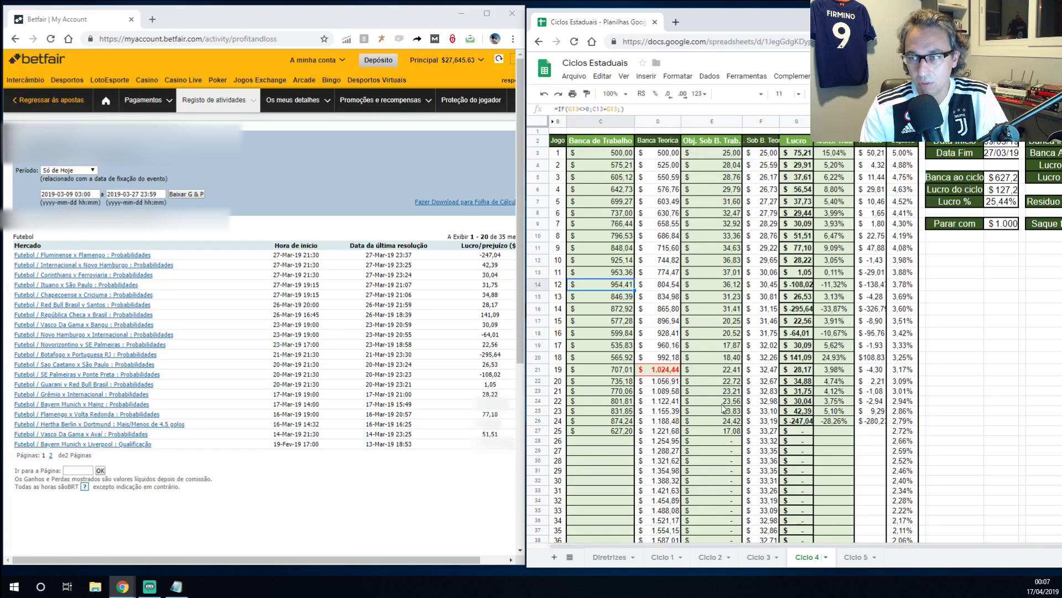
{"action": "left_click", "coordinate": [804, 310]}
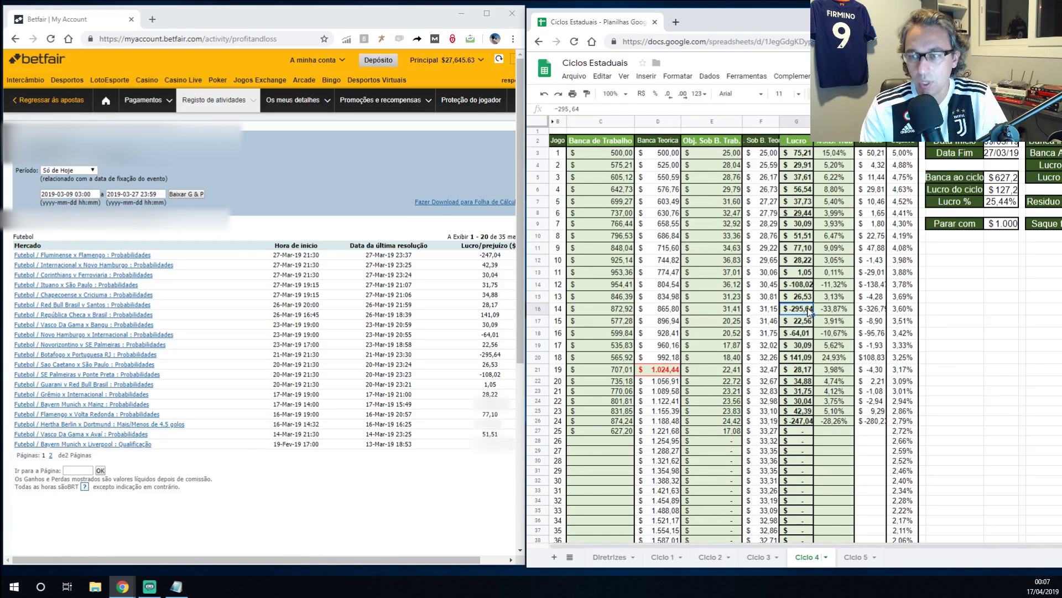
{"action": "left_click", "coordinate": [805, 421]}
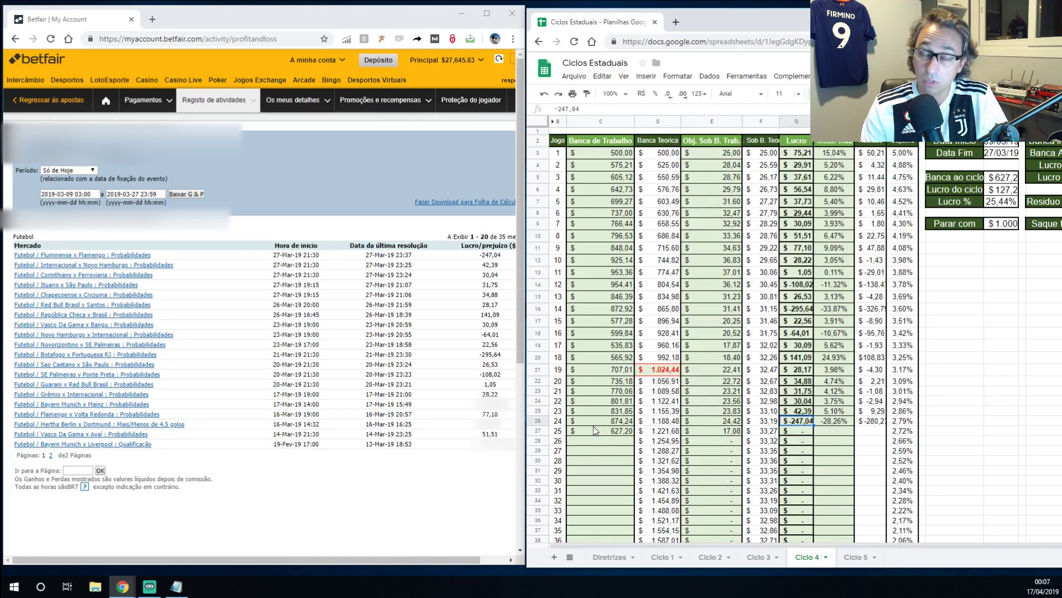
{"action": "left_click", "coordinate": [623, 432]}
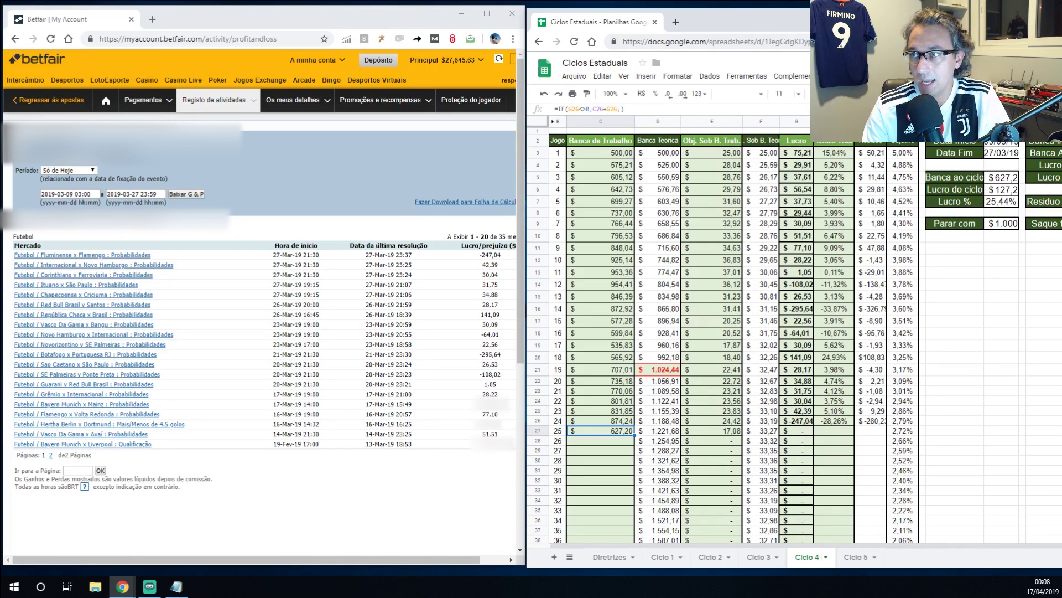
Step: Maximize the spreadsheet window and open the Diretrizes sheet
{"action": "key", "text": "super+Down"}
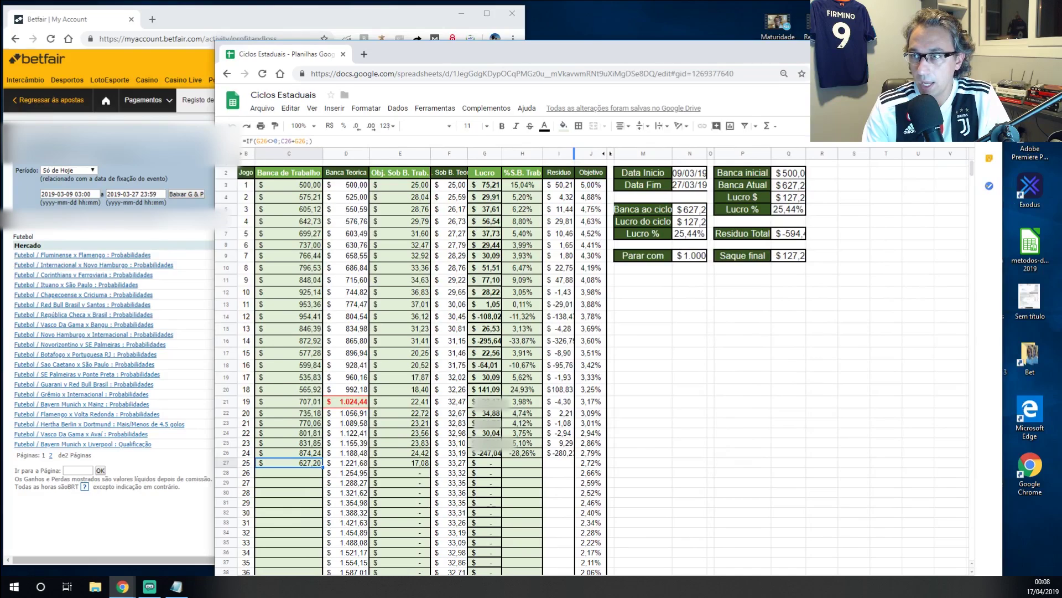
{"action": "key", "text": "super+Up"}
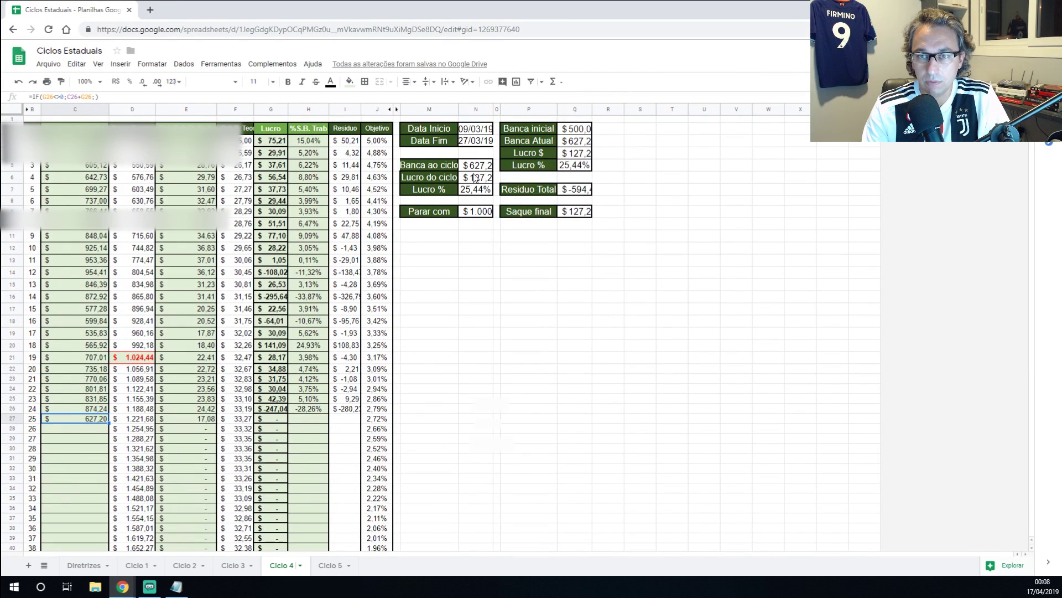
{"action": "left_click", "coordinate": [85, 567]}
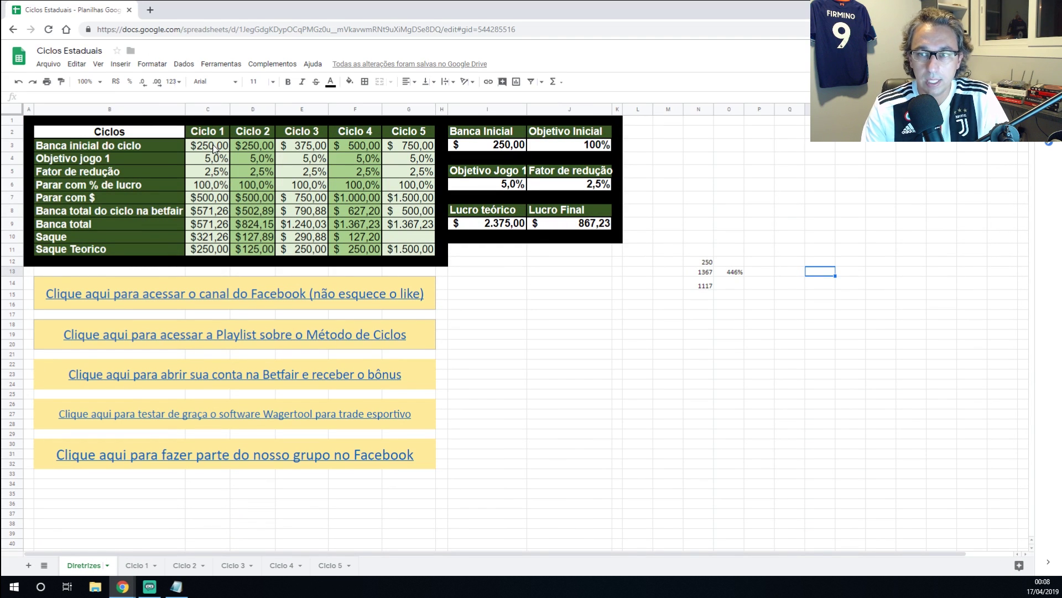
Step: Inspect the Banca Inicial, the Lucro teórico and the Banca total of Ciclo 4 in the summary tables
{"action": "left_click", "coordinate": [504, 145]}
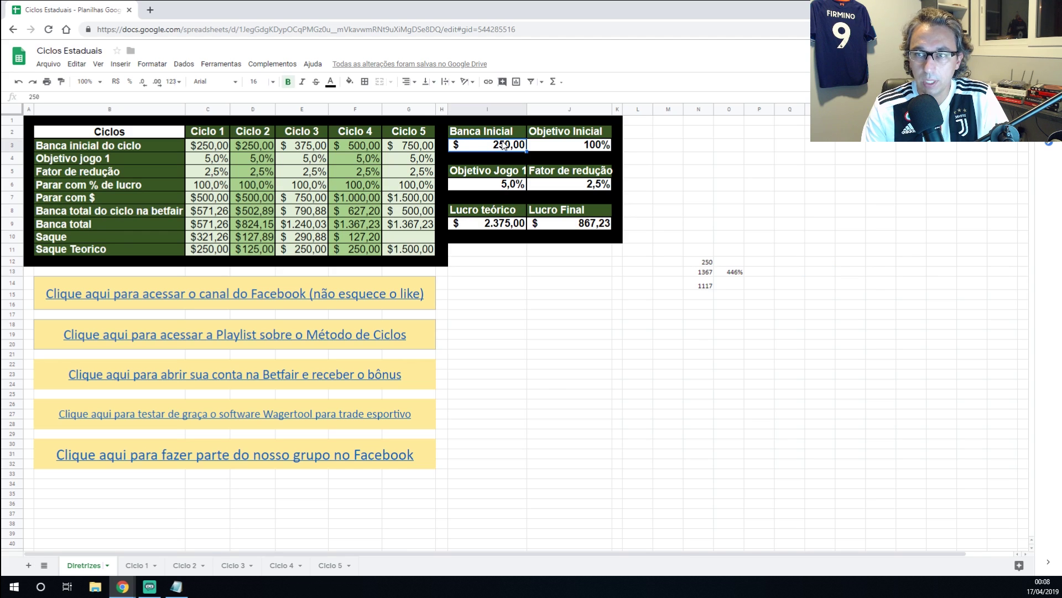
{"action": "left_click", "coordinate": [494, 223]}
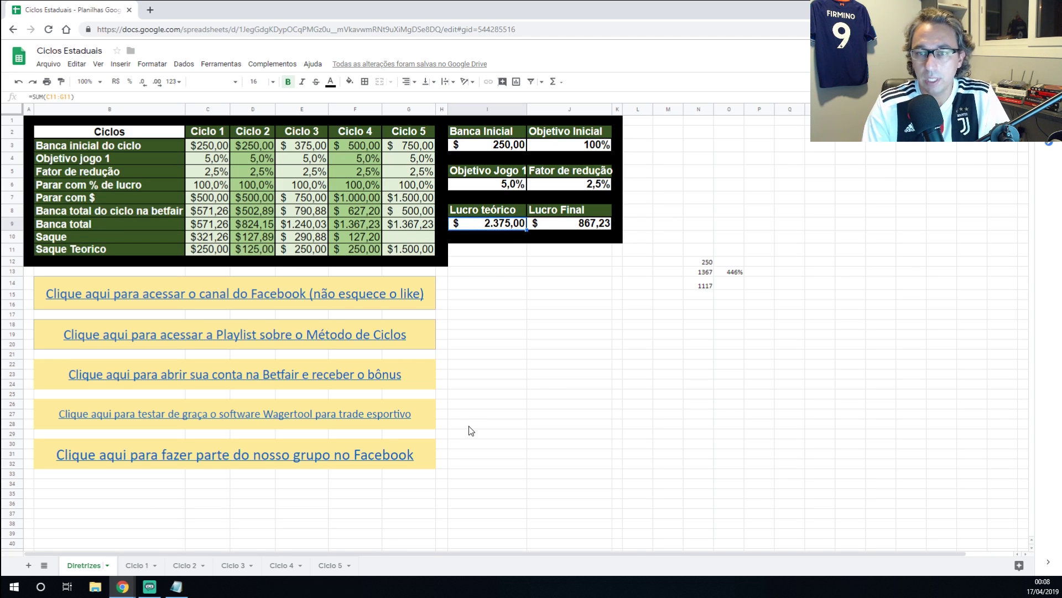
{"action": "left_click", "coordinate": [367, 228]}
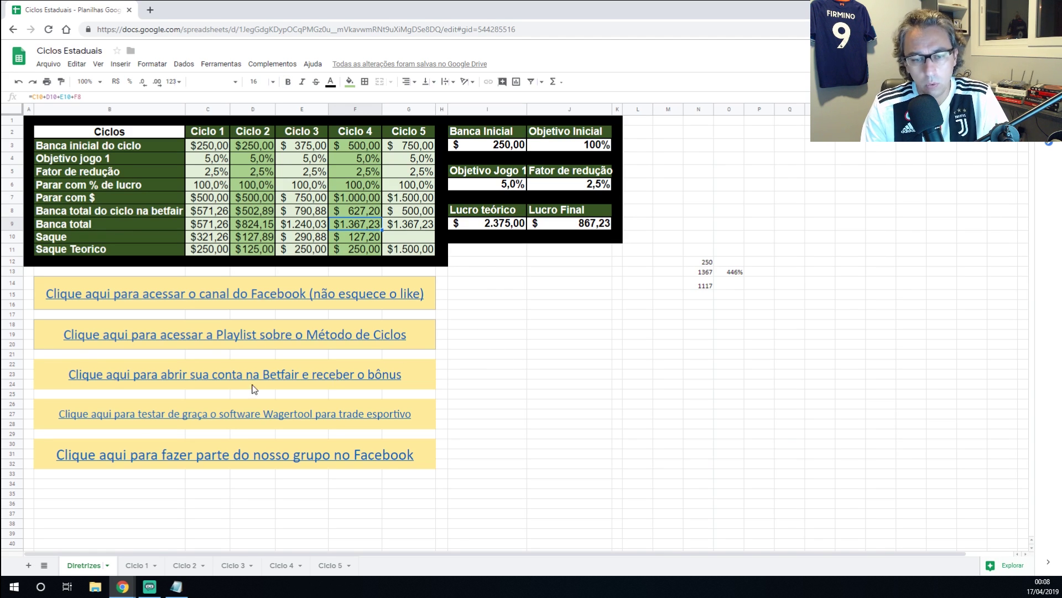
Step: Compare the Data Inicio on the Ciclo 1 sheet with the Data Fim on the Ciclo 4 sheet
{"action": "left_click", "coordinate": [142, 567]}
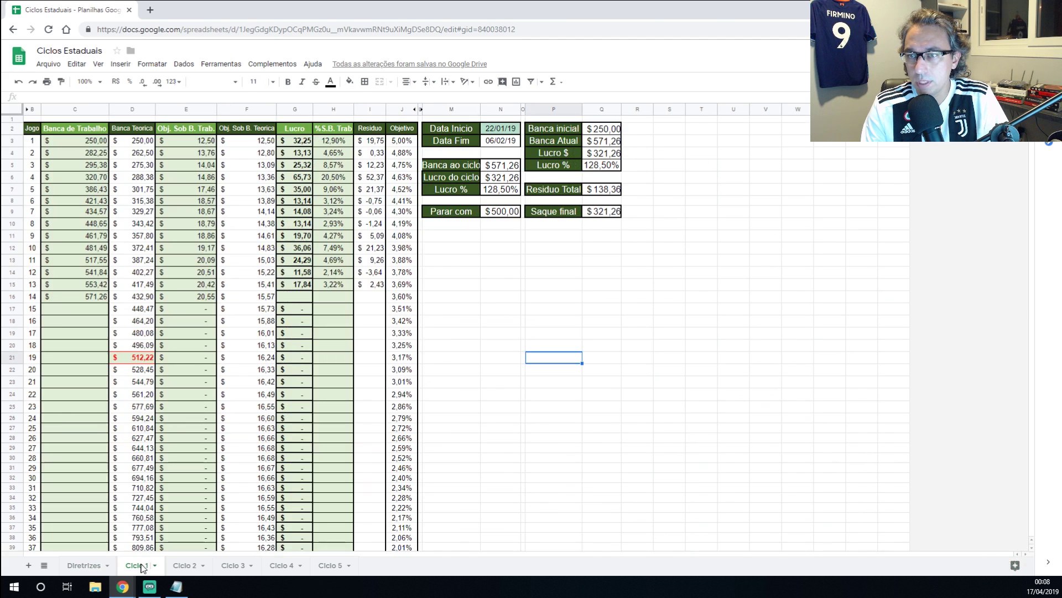
{"action": "left_click", "coordinate": [506, 128]}
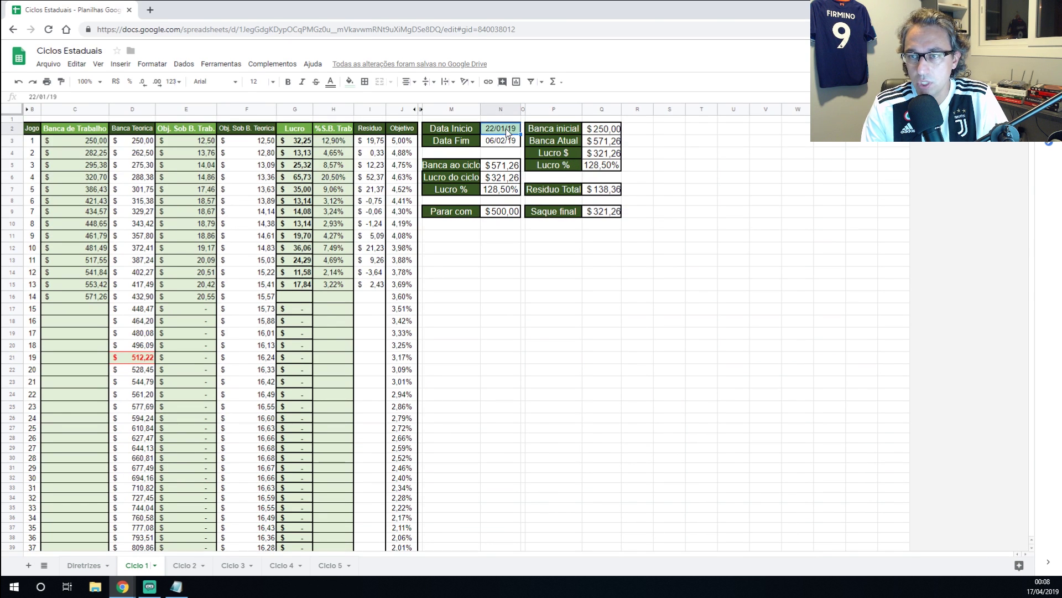
{"action": "left_click", "coordinate": [282, 565]}
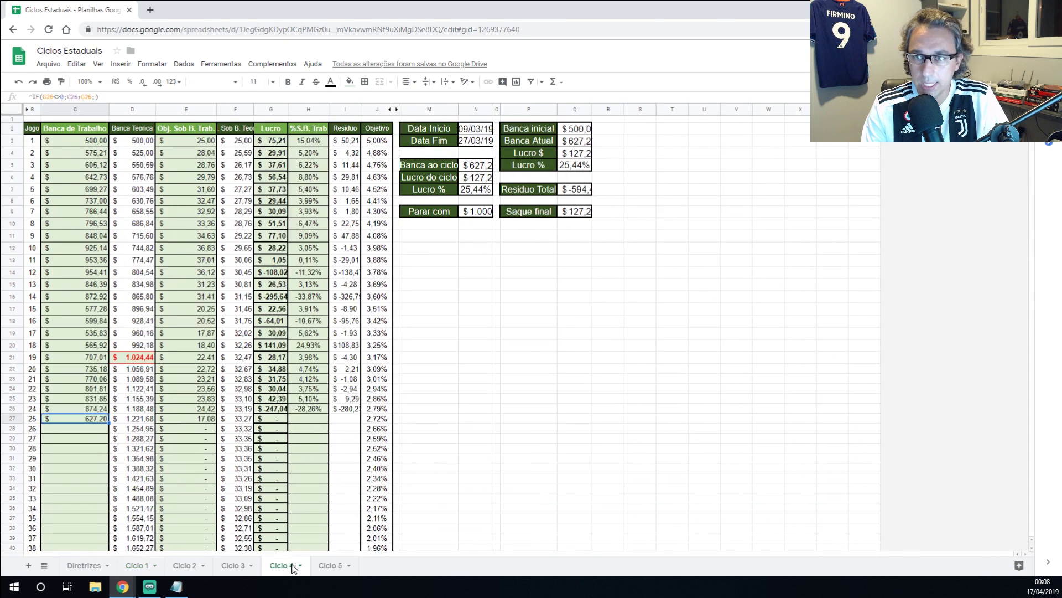
{"action": "left_click", "coordinate": [477, 142]}
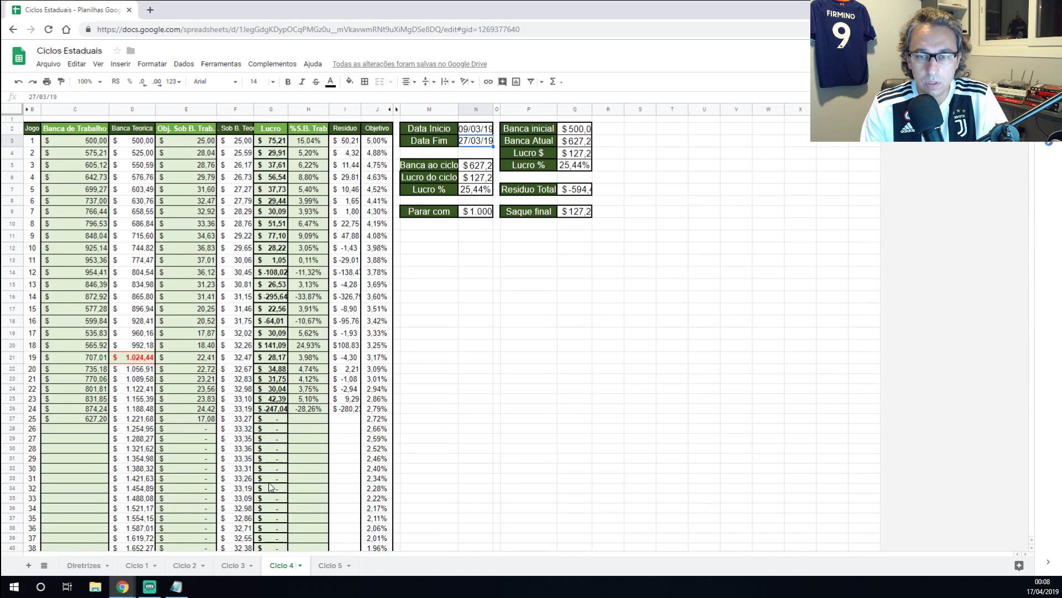
{"action": "left_click", "coordinate": [138, 565]}
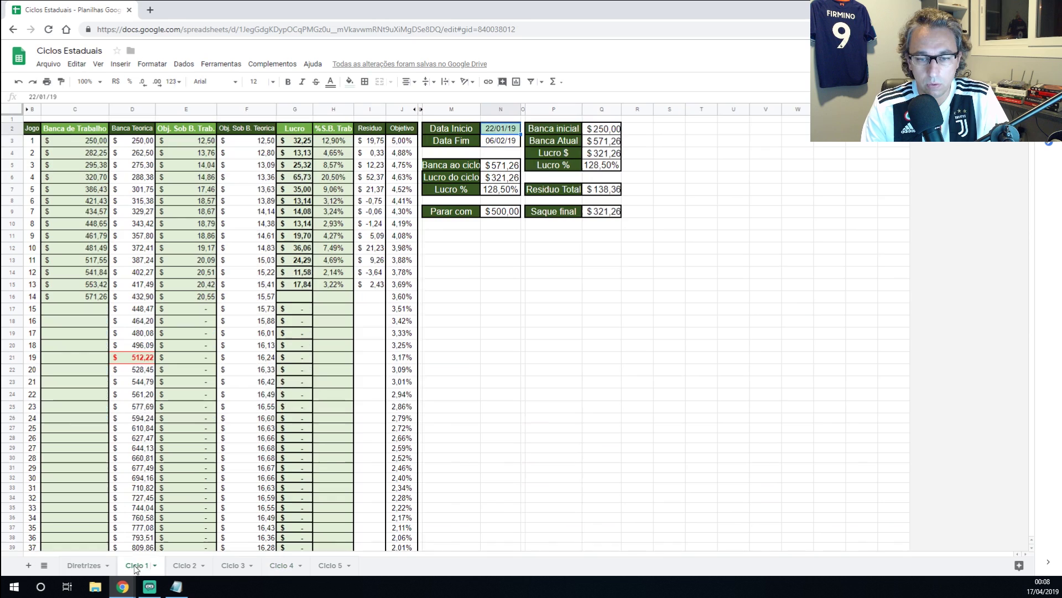
Step: Return to the Diretrizes sheet and inspect the profit calculation in cell N14
{"action": "left_click", "coordinate": [93, 566]}
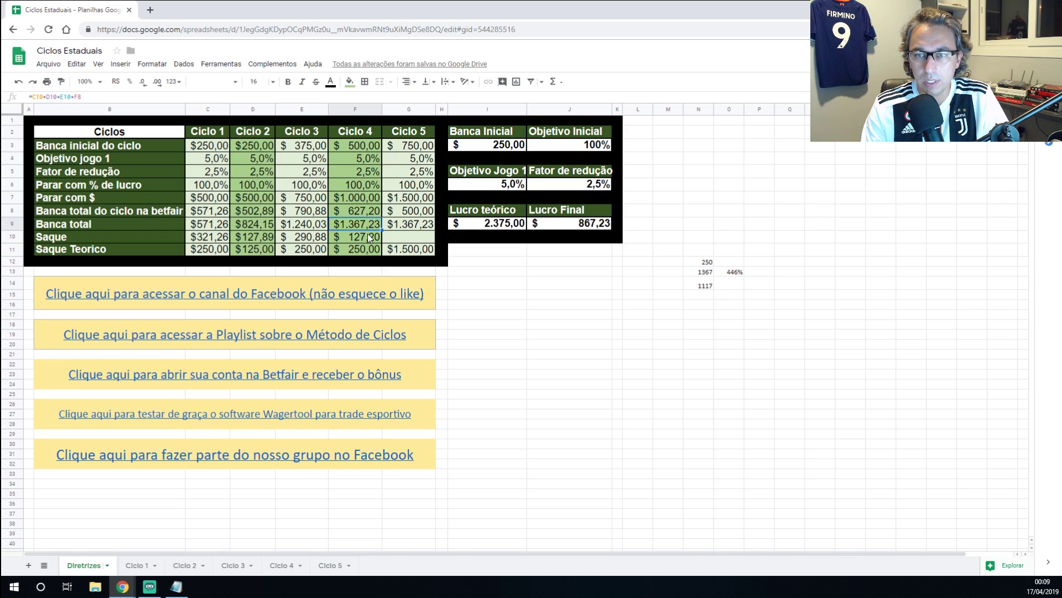
{"action": "left_click", "coordinate": [710, 286]}
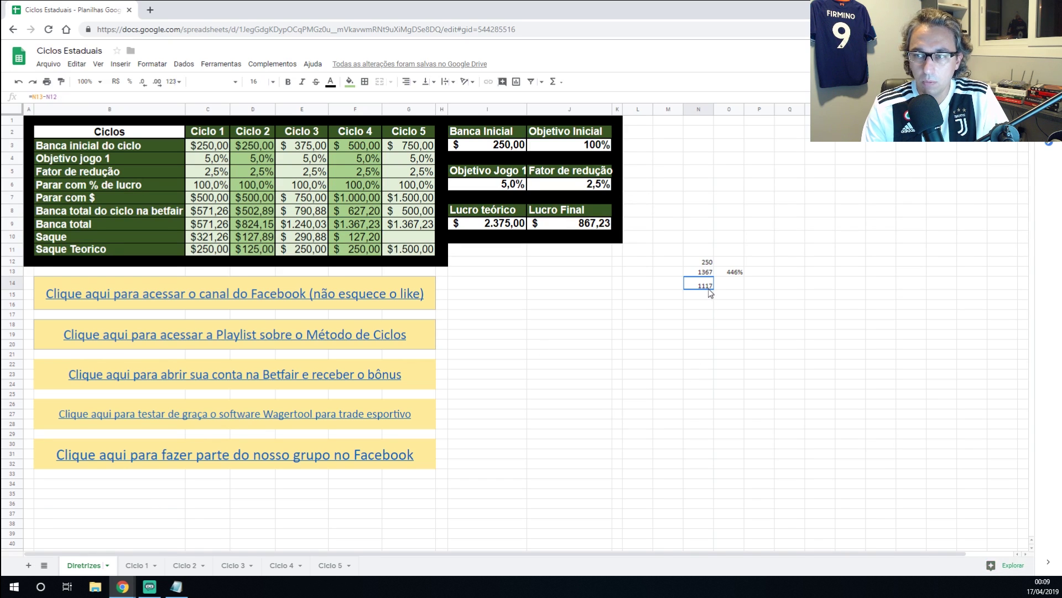